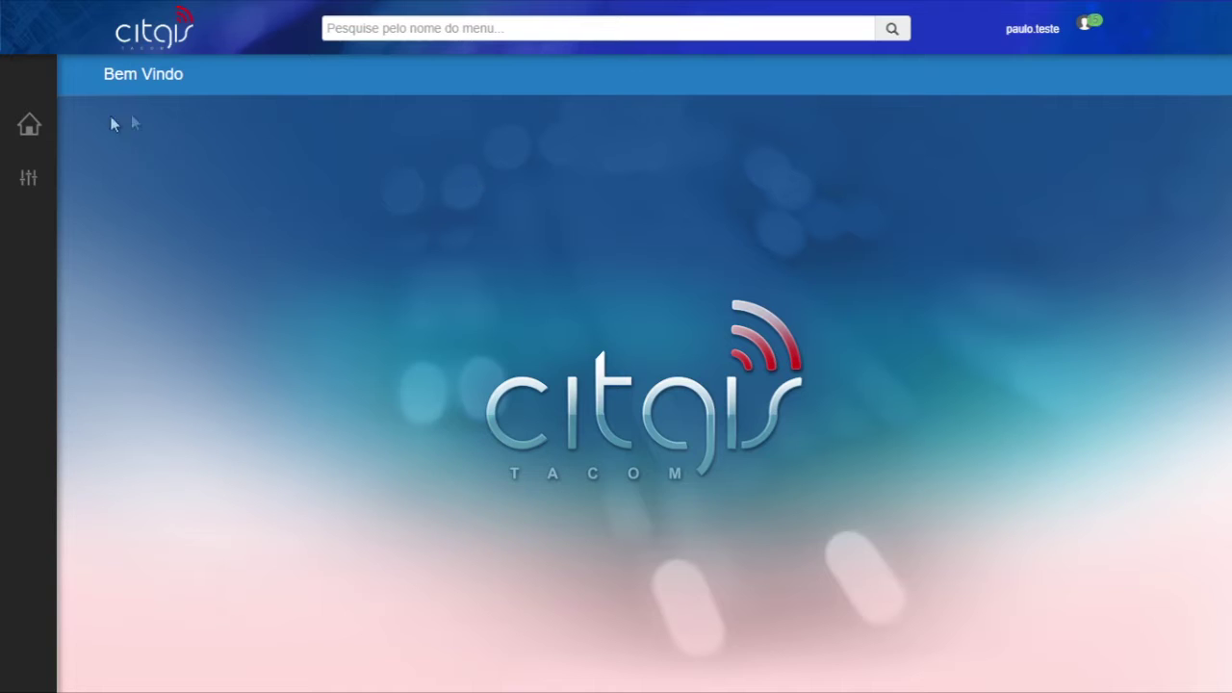
Find the "Tipo de dia por Período" form by searching the menu for "tipo de" and open it
{"action": "mouse_move", "coordinate": [55, 173]}
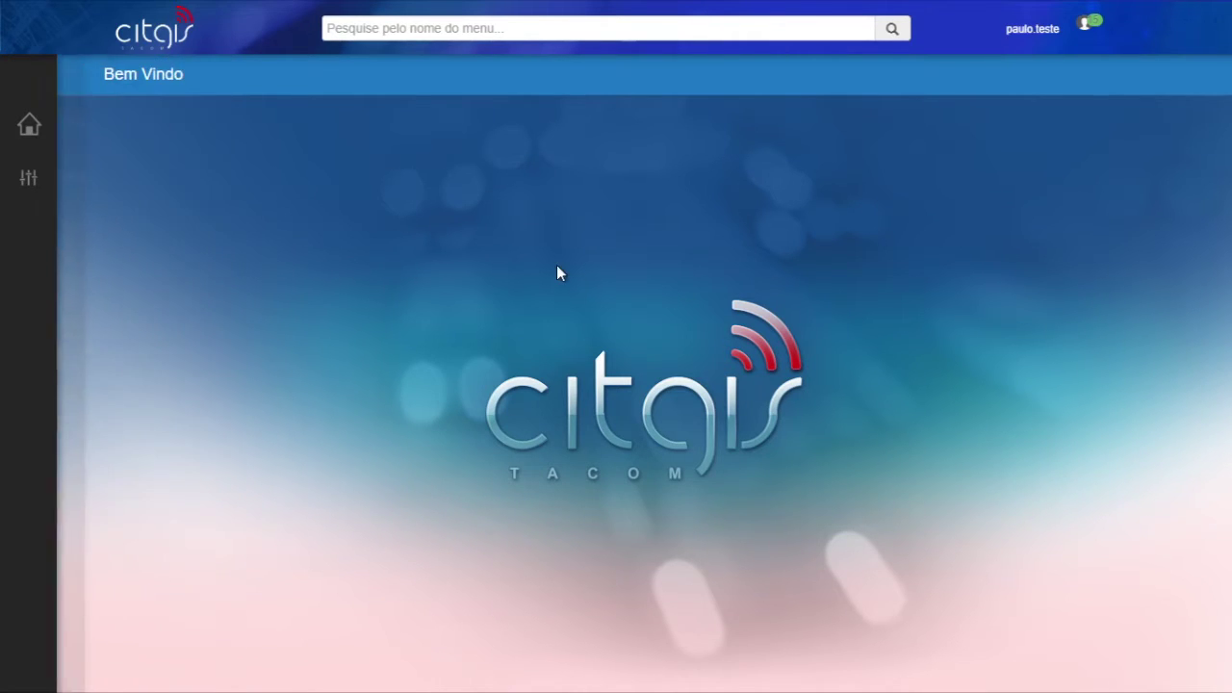
{"action": "left_click", "coordinate": [492, 27]}
{"action": "type", "text": "tipo de"}
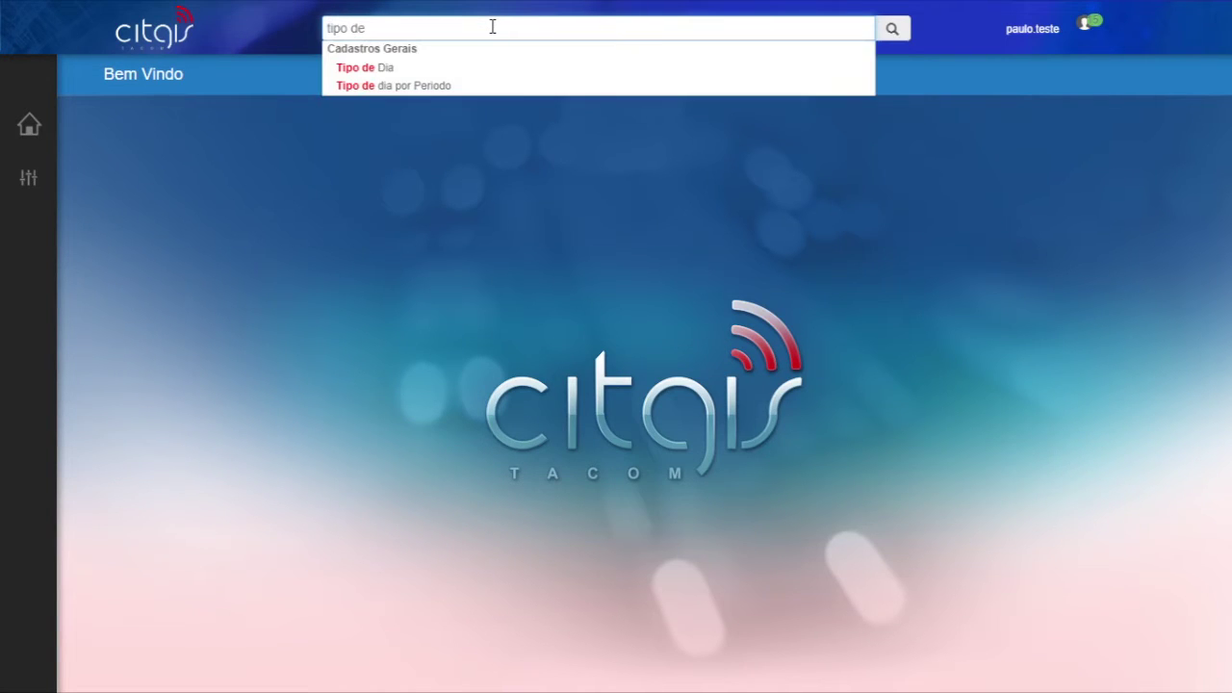
{"action": "left_click", "coordinate": [432, 88]}
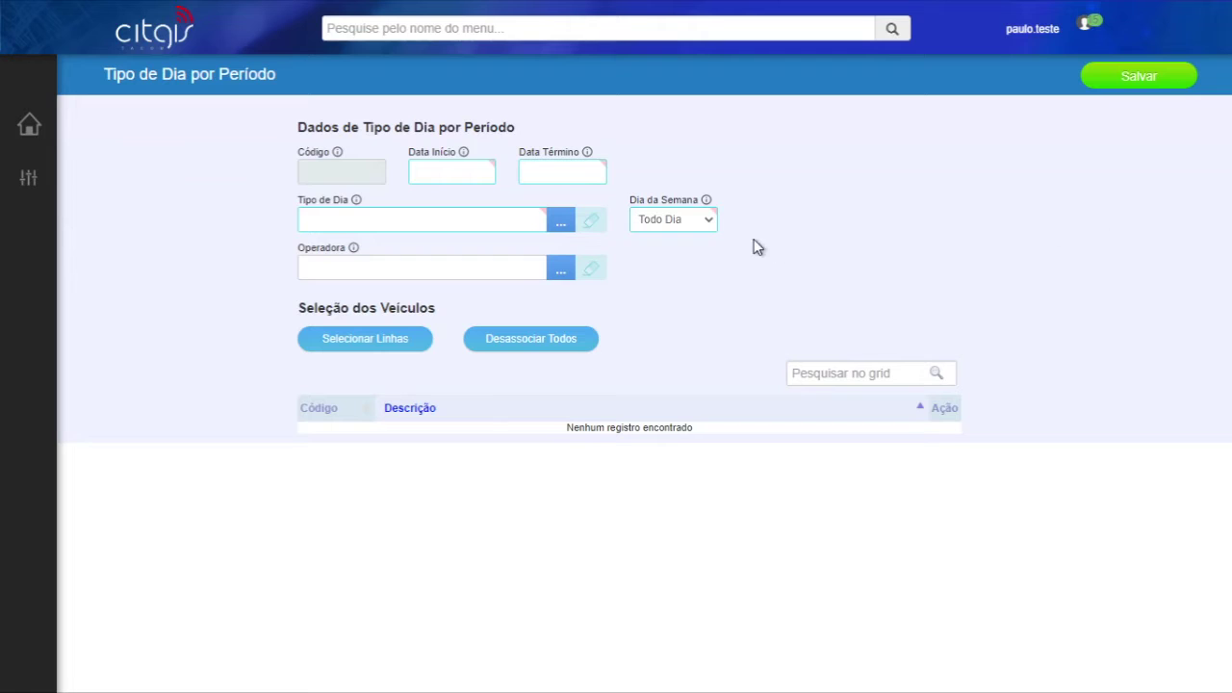
Set both Data Início and Data Término of the day-type period to 16/04/2021
{"action": "left_click", "coordinate": [481, 171]}
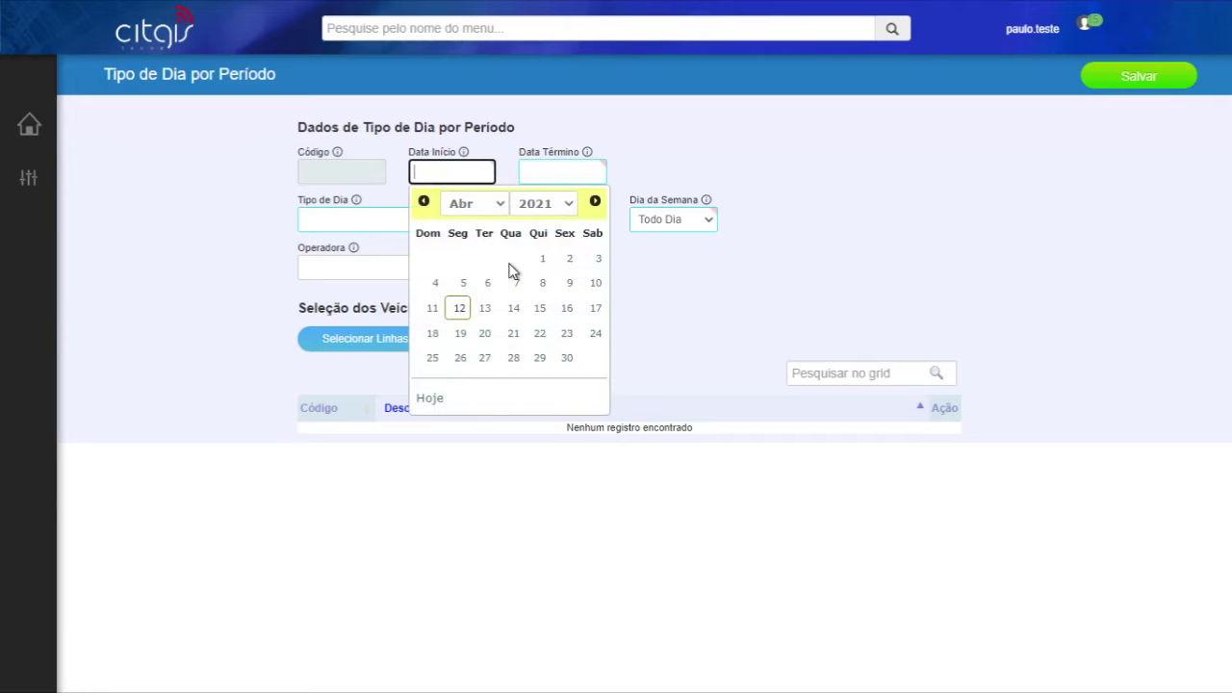
{"action": "left_click", "coordinate": [569, 308]}
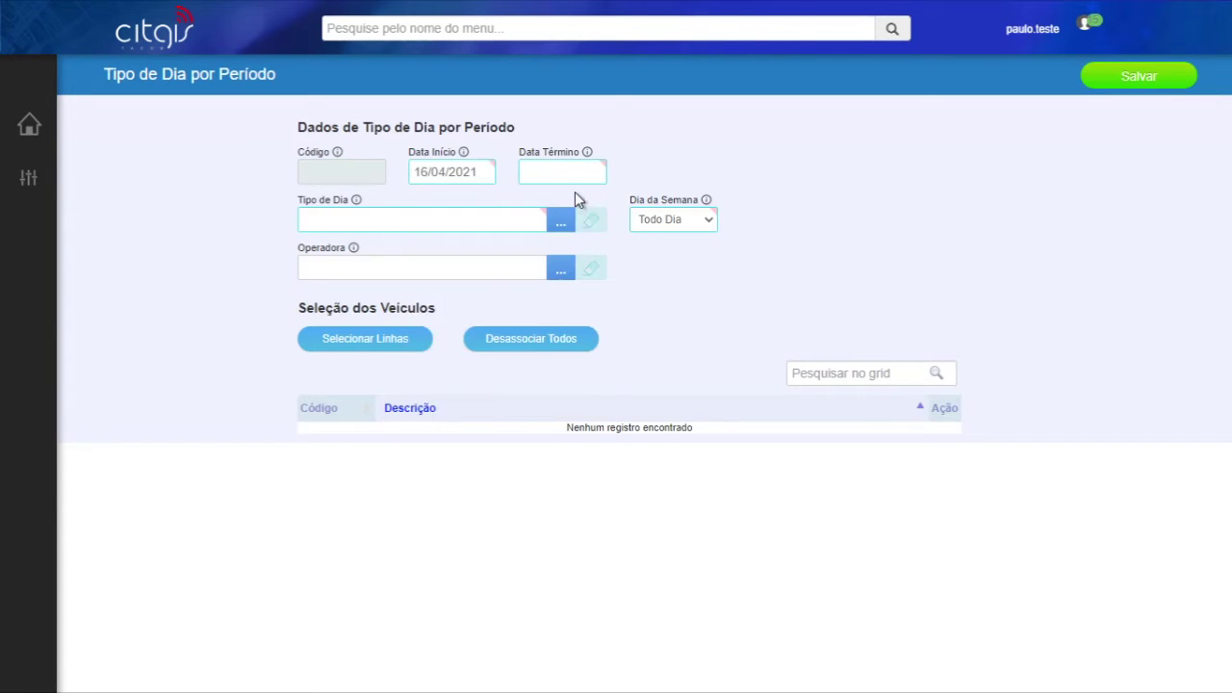
{"action": "left_click", "coordinate": [567, 171]}
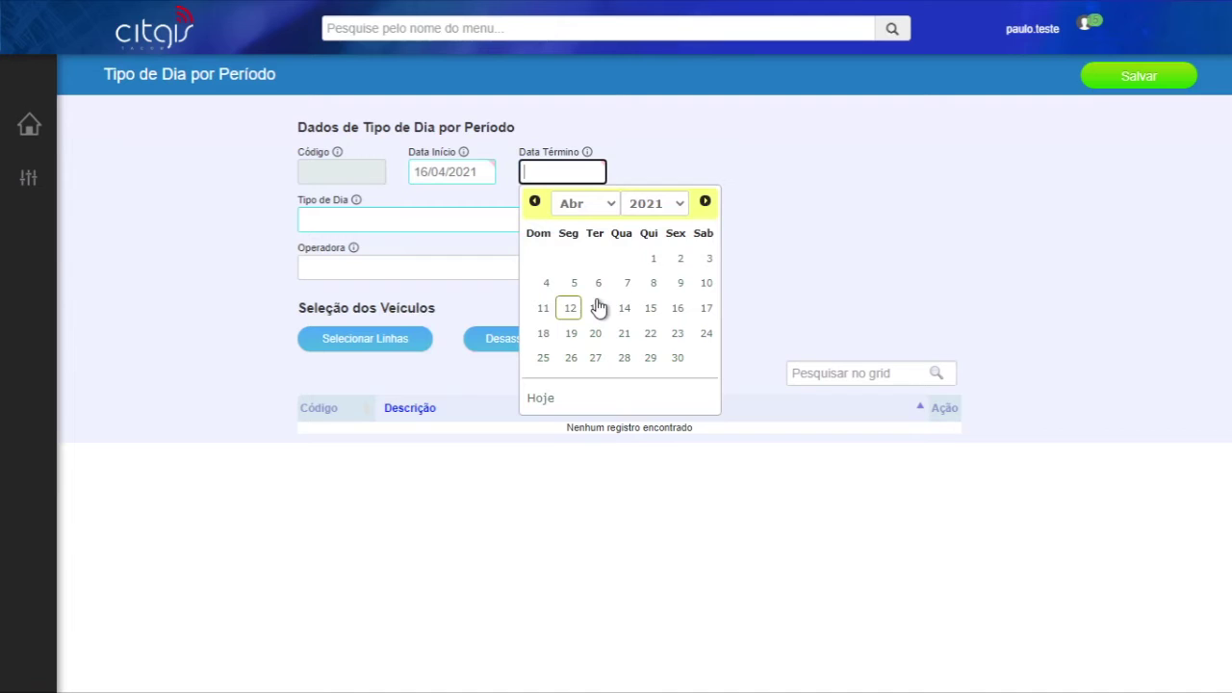
{"action": "left_click", "coordinate": [678, 309]}
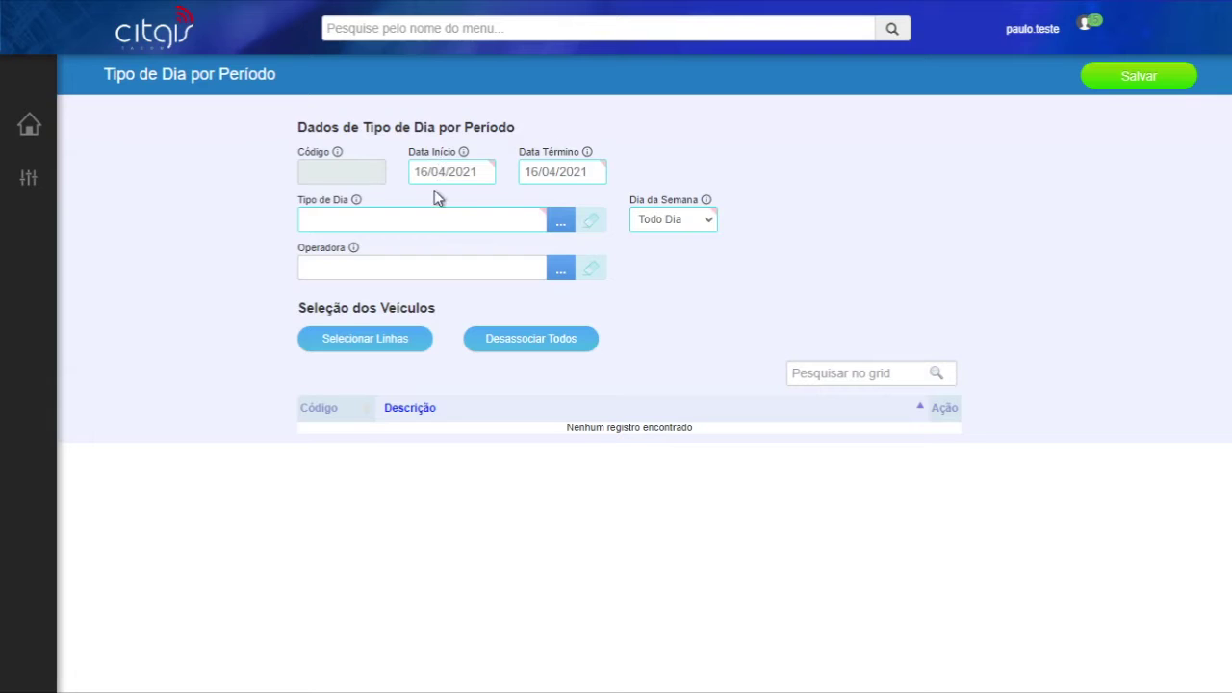
Assign Domingo as the Tipo de Dia for the period and leave the Operadora field empty
{"action": "left_click", "coordinate": [374, 222]}
{"action": "type", "text": "domingo"}
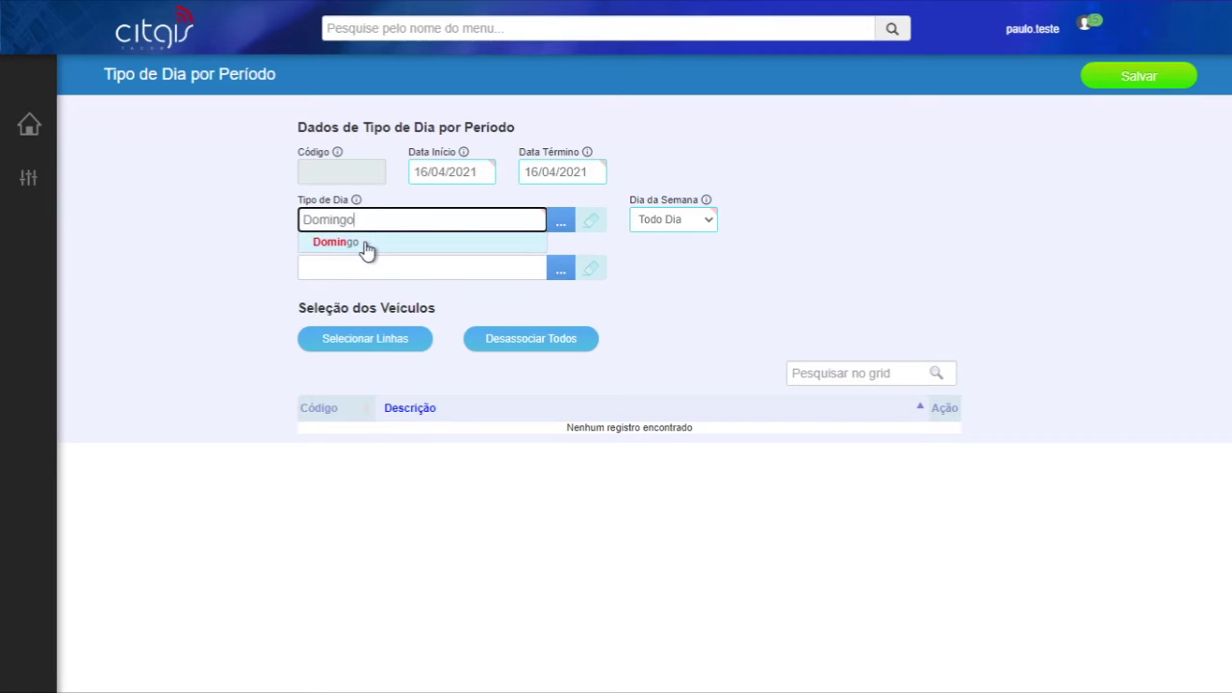
{"action": "left_click", "coordinate": [366, 246]}
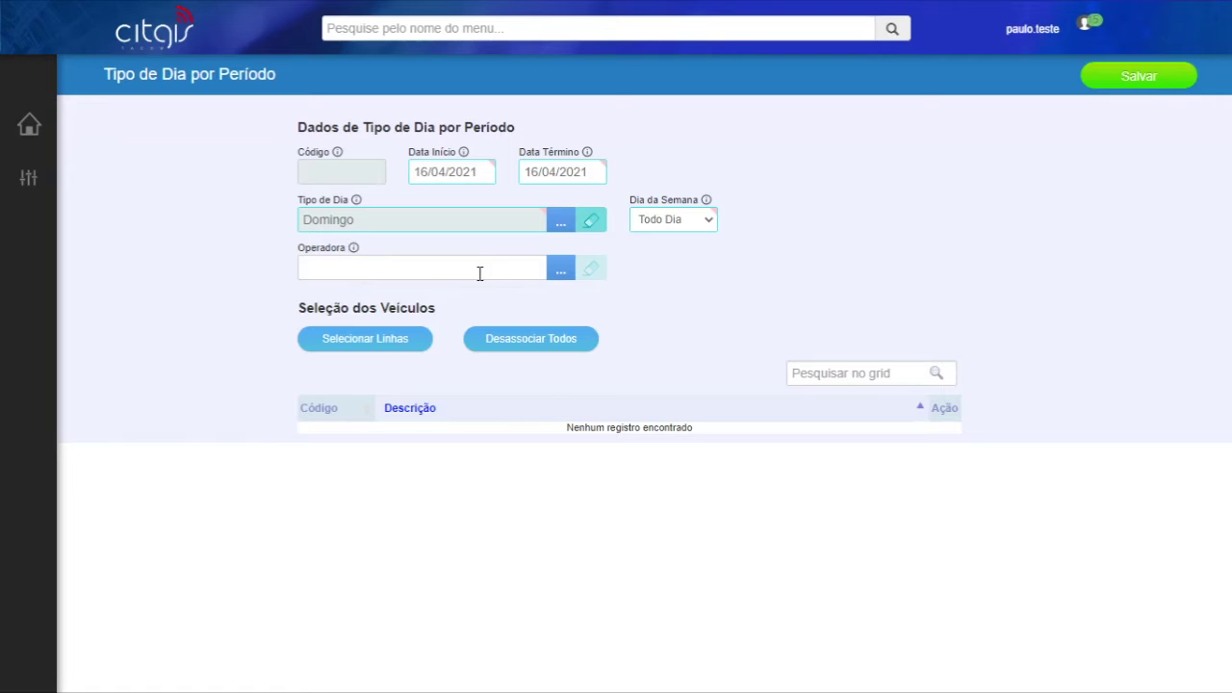
{"action": "left_click", "coordinate": [341, 274]}
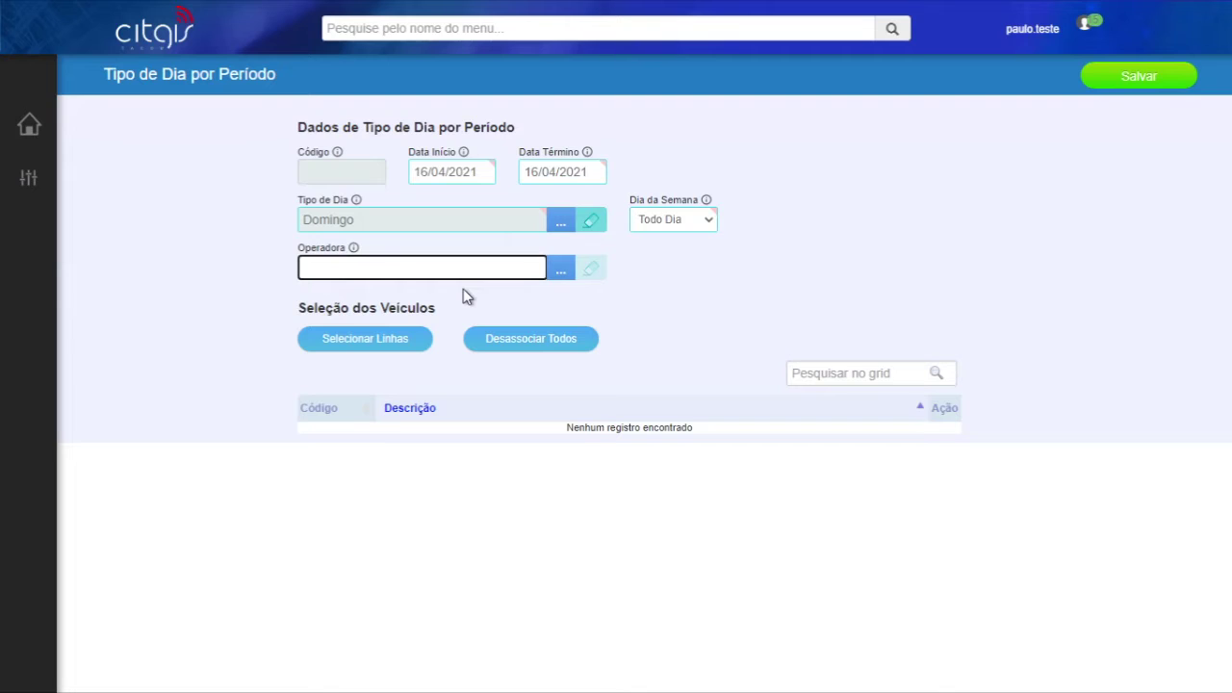
{"action": "left_click", "coordinate": [869, 238]}
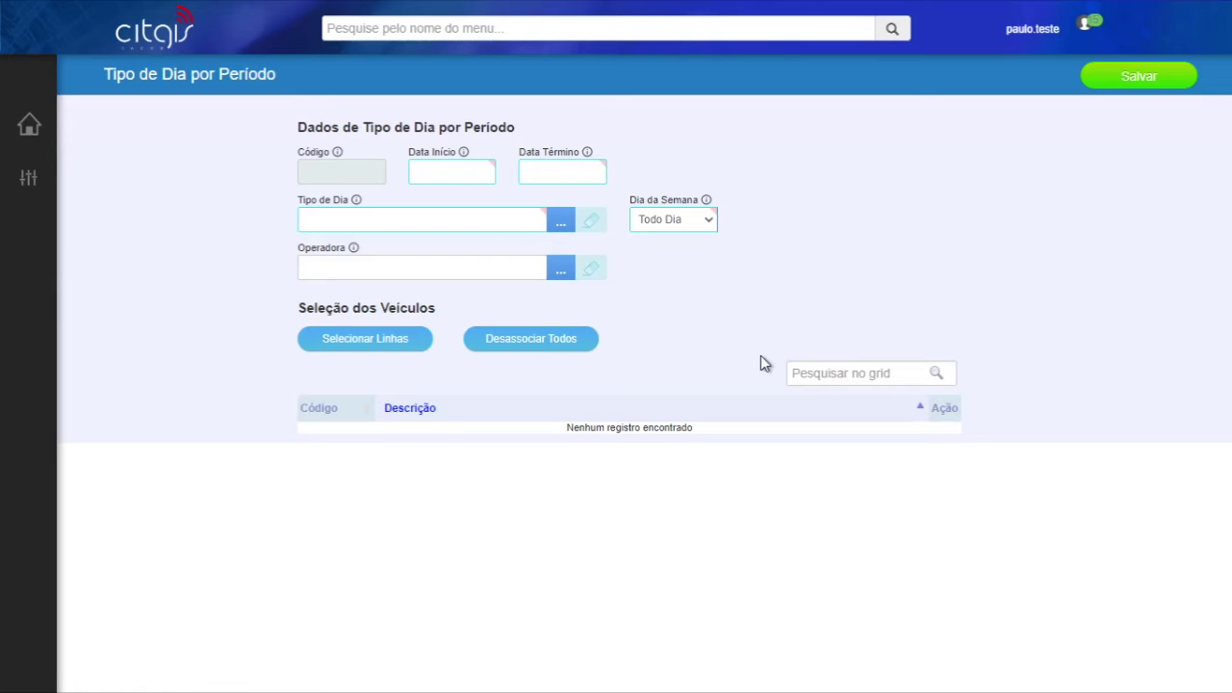
Set the new record's period from 01/01/2021 (Data Início) to 31/01/2021 (Data Término)
{"action": "left_click", "coordinate": [483, 175]}
{"action": "left_click", "coordinate": [424, 203]}
{"action": "left_click", "coordinate": [424, 203]}
{"action": "left_click", "coordinate": [423, 203]}
{"action": "left_click", "coordinate": [572, 259]}
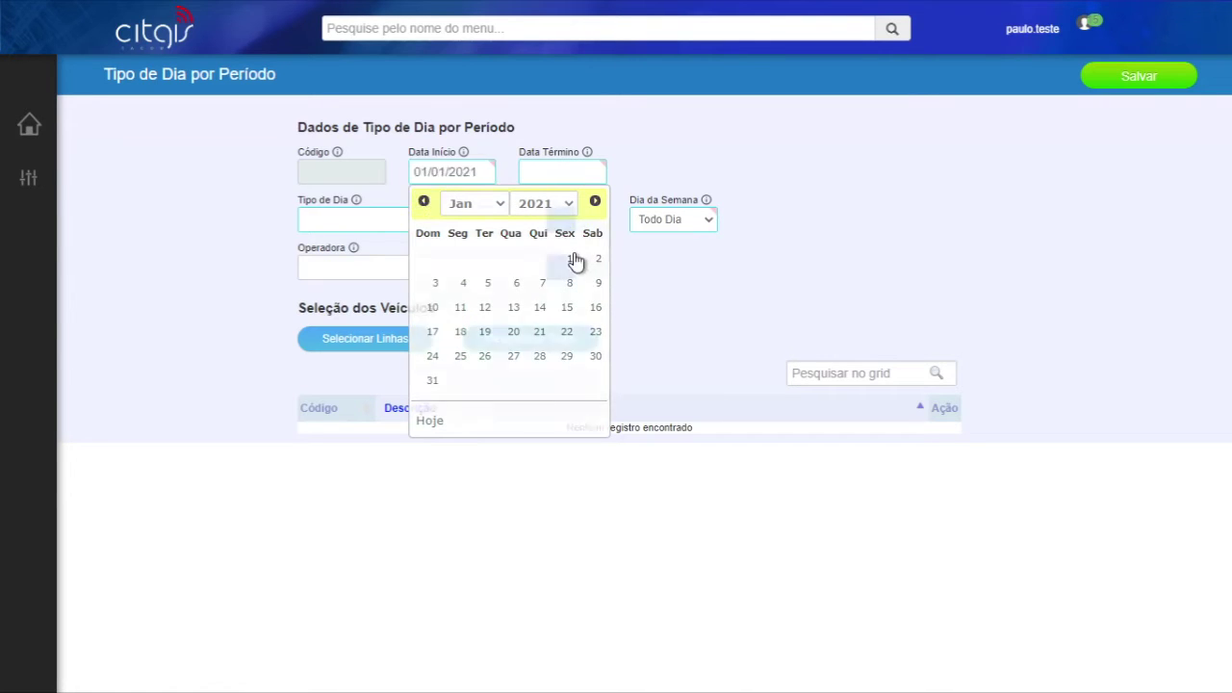
{"action": "left_click", "coordinate": [571, 166]}
{"action": "left_click", "coordinate": [534, 204]}
{"action": "left_click", "coordinate": [534, 204]}
{"action": "left_click", "coordinate": [534, 204]}
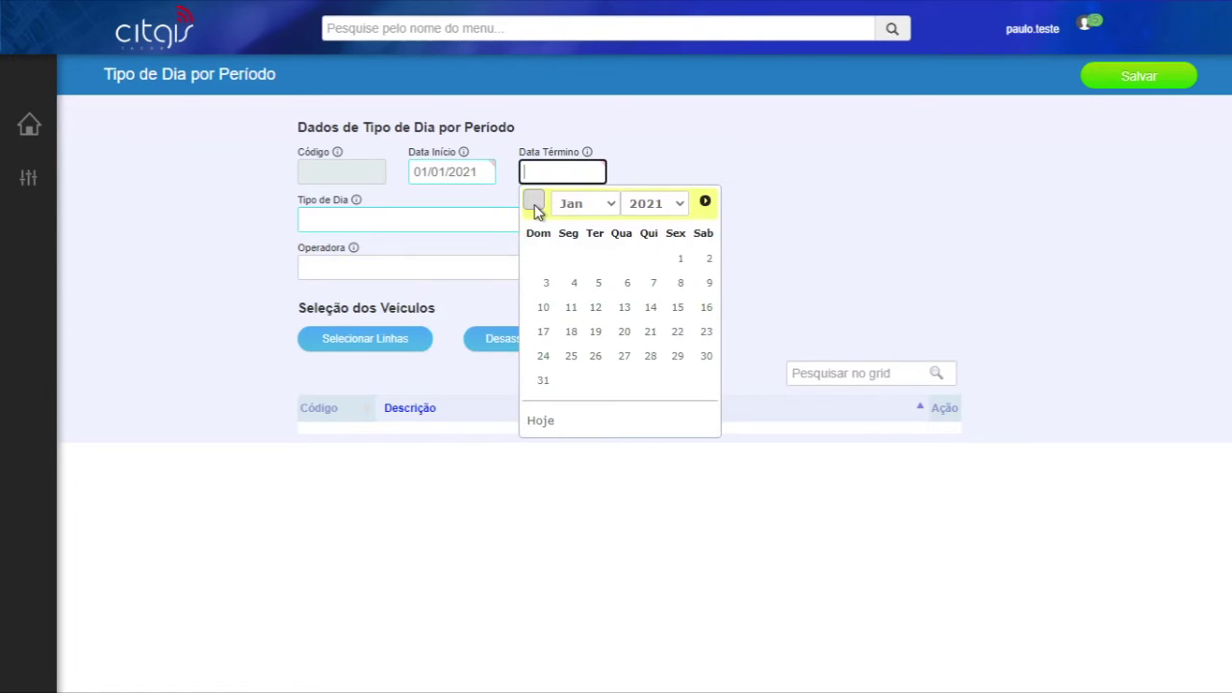
{"action": "left_click", "coordinate": [545, 381]}
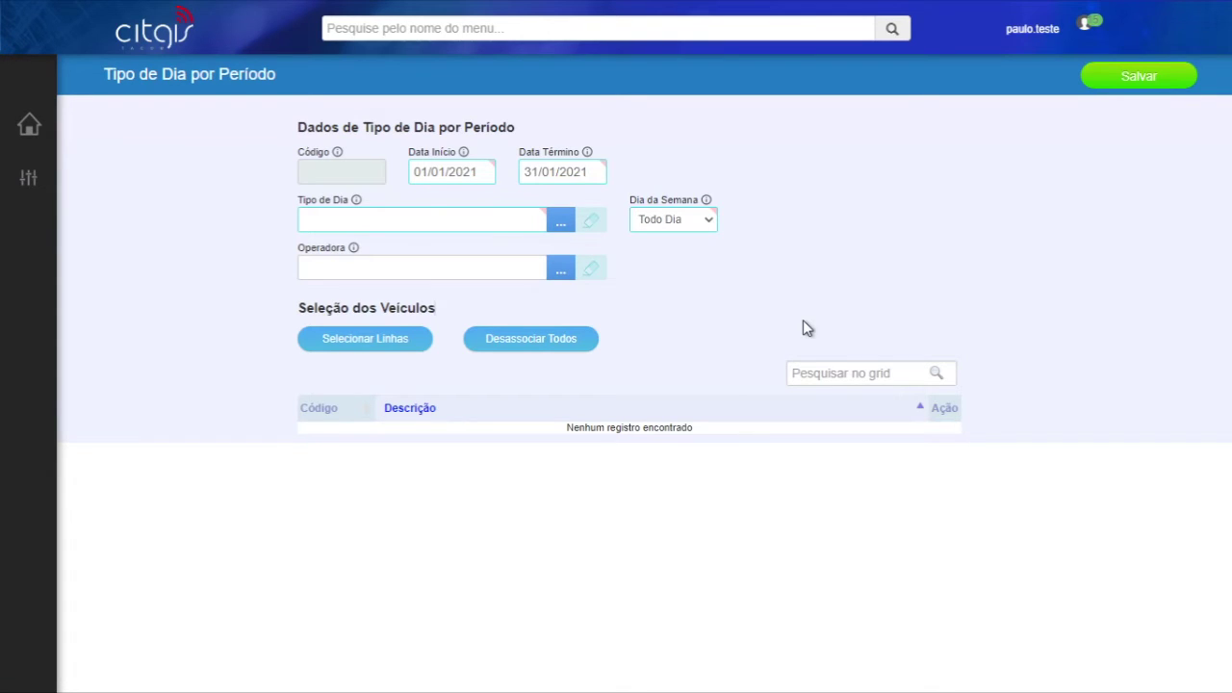
Assign Ferias Verão as the Tipo de Dia for the January period
{"action": "left_click", "coordinate": [457, 215]}
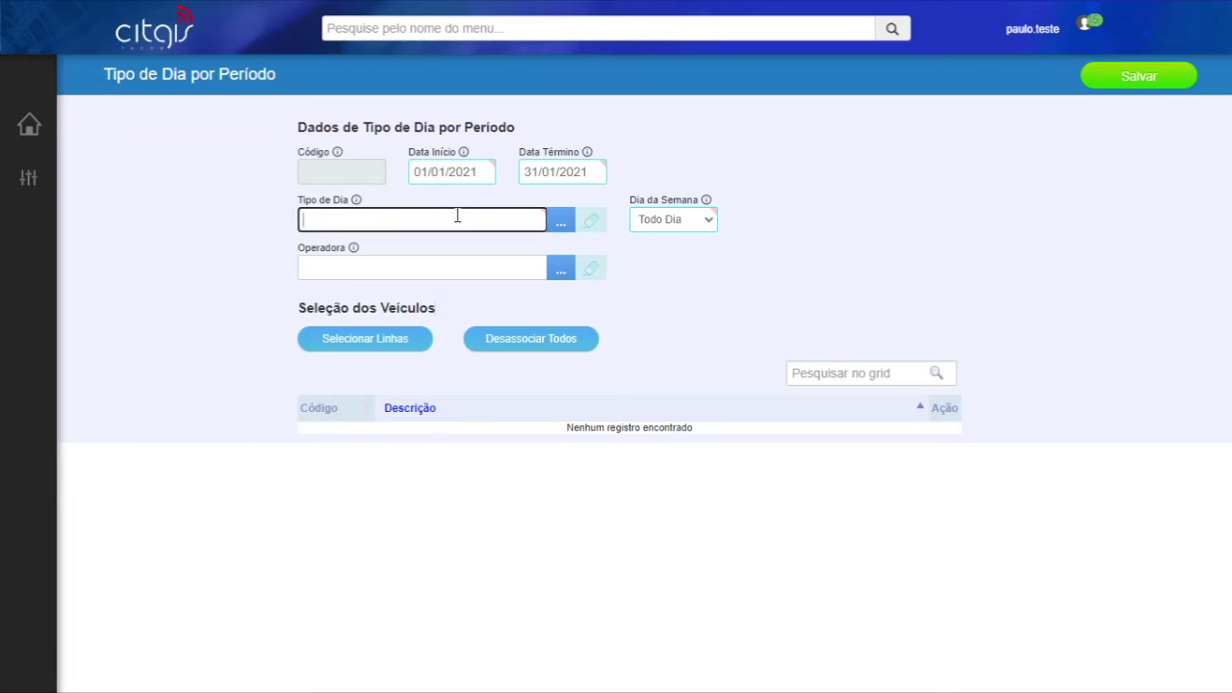
{"action": "type", "text": "Ferias Verão"}
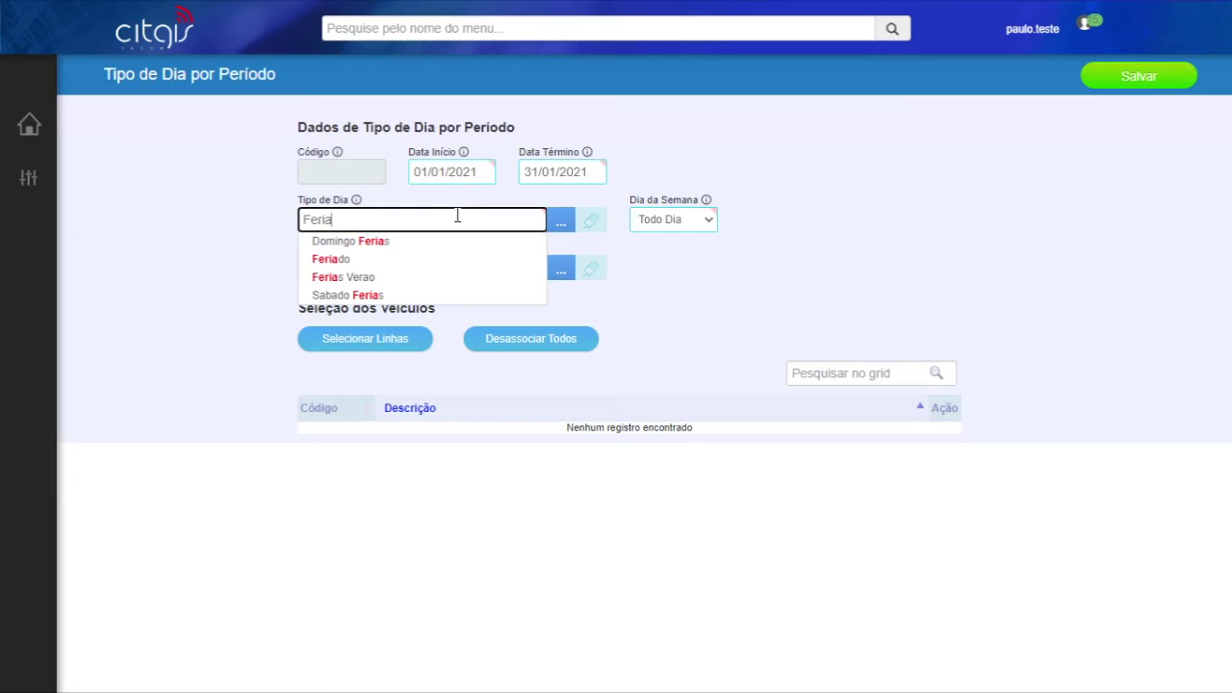
{"action": "left_click", "coordinate": [363, 279]}
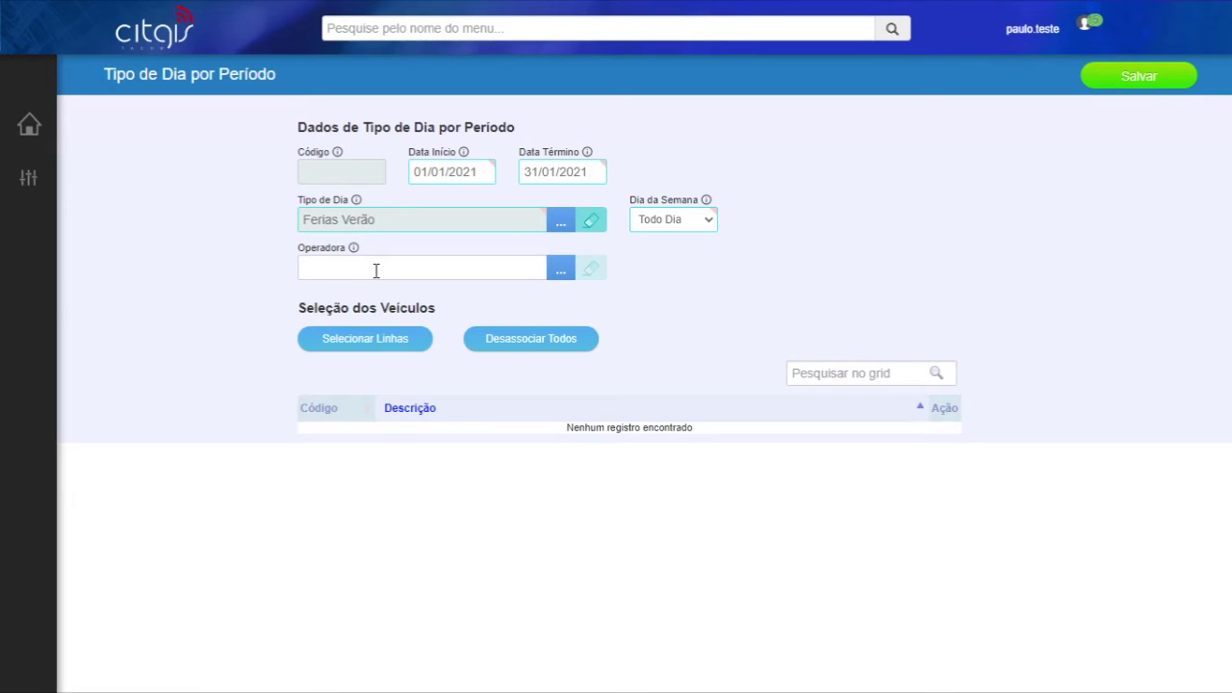
{"action": "left_click", "coordinate": [347, 354]}
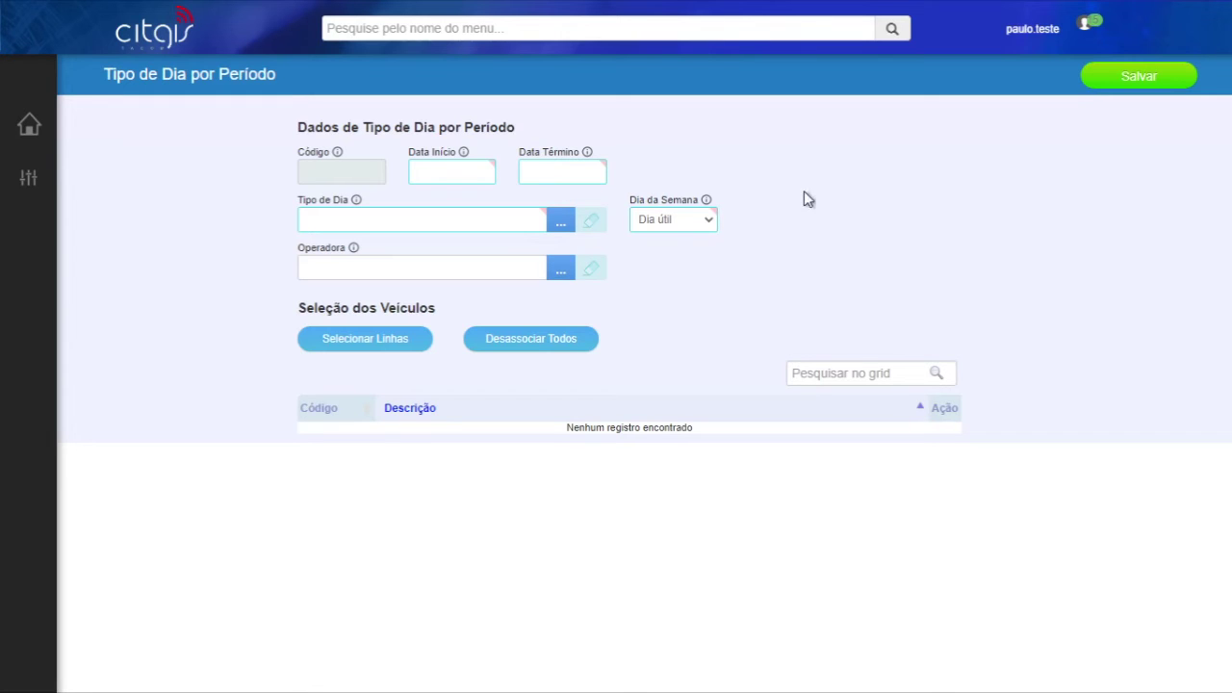
Set the next record's period from 01/07/2021 (Data Início) to 31/07/2021 (Data Término)
{"action": "left_click", "coordinate": [453, 172]}
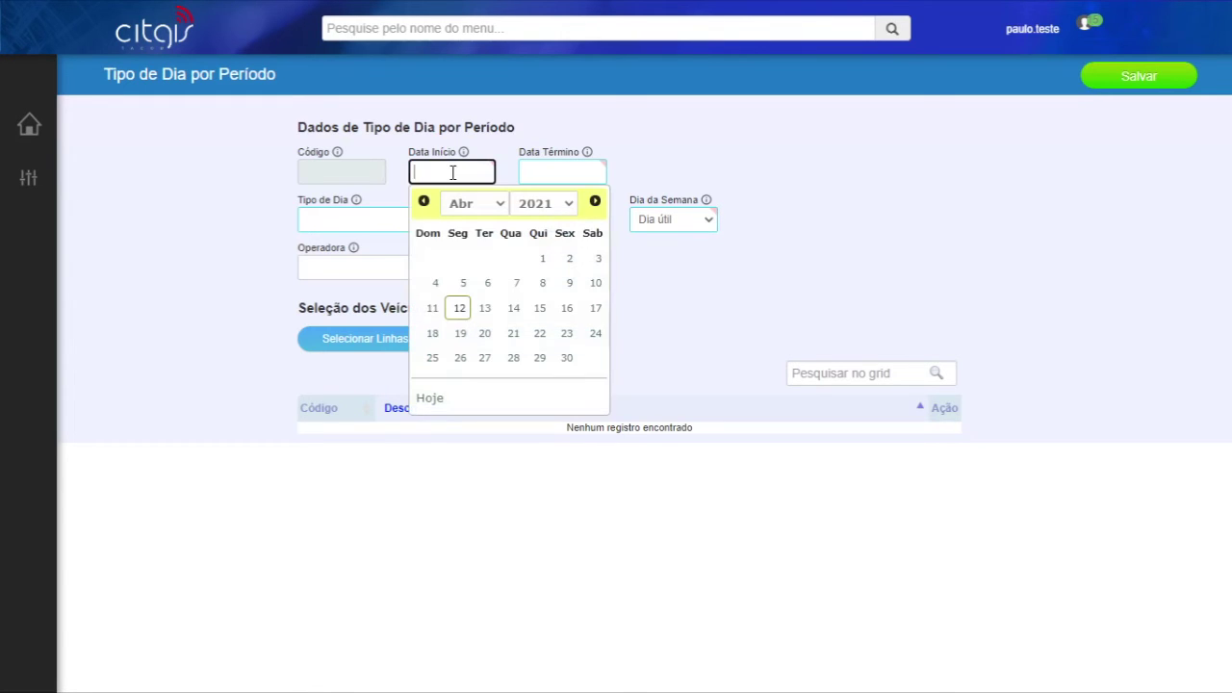
{"action": "left_click", "coordinate": [594, 201]}
{"action": "left_click", "coordinate": [595, 201]}
{"action": "left_click", "coordinate": [595, 202]}
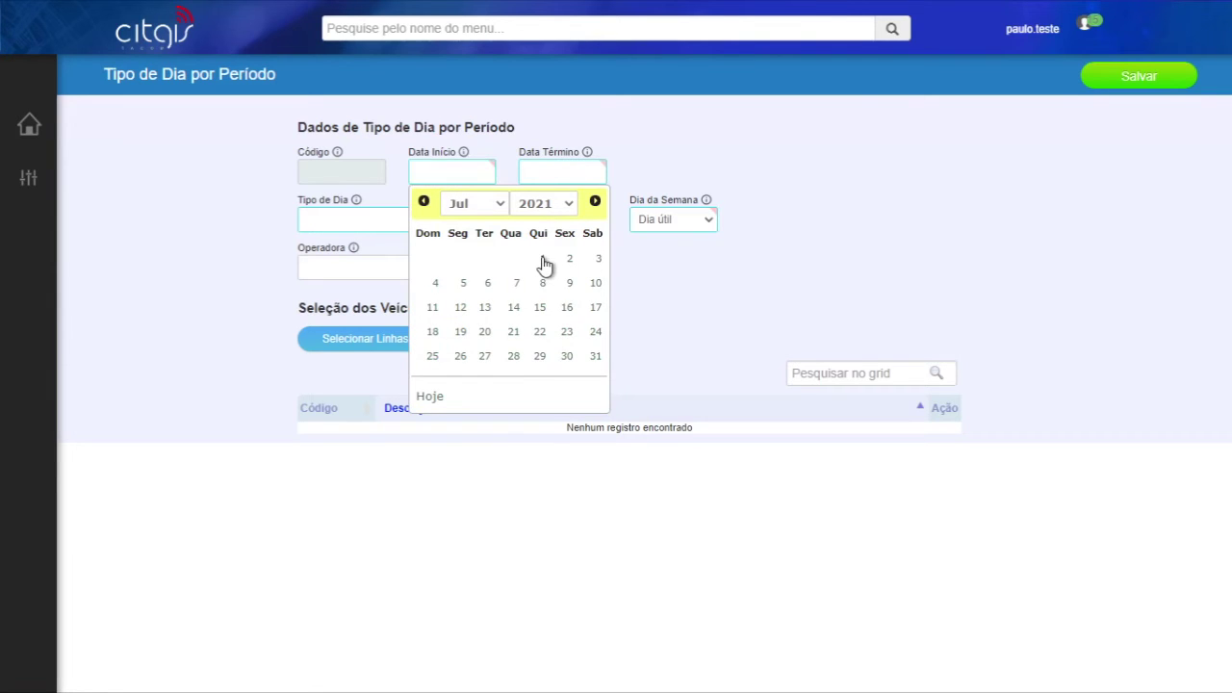
{"action": "left_click", "coordinate": [541, 258]}
{"action": "left_click", "coordinate": [563, 173]}
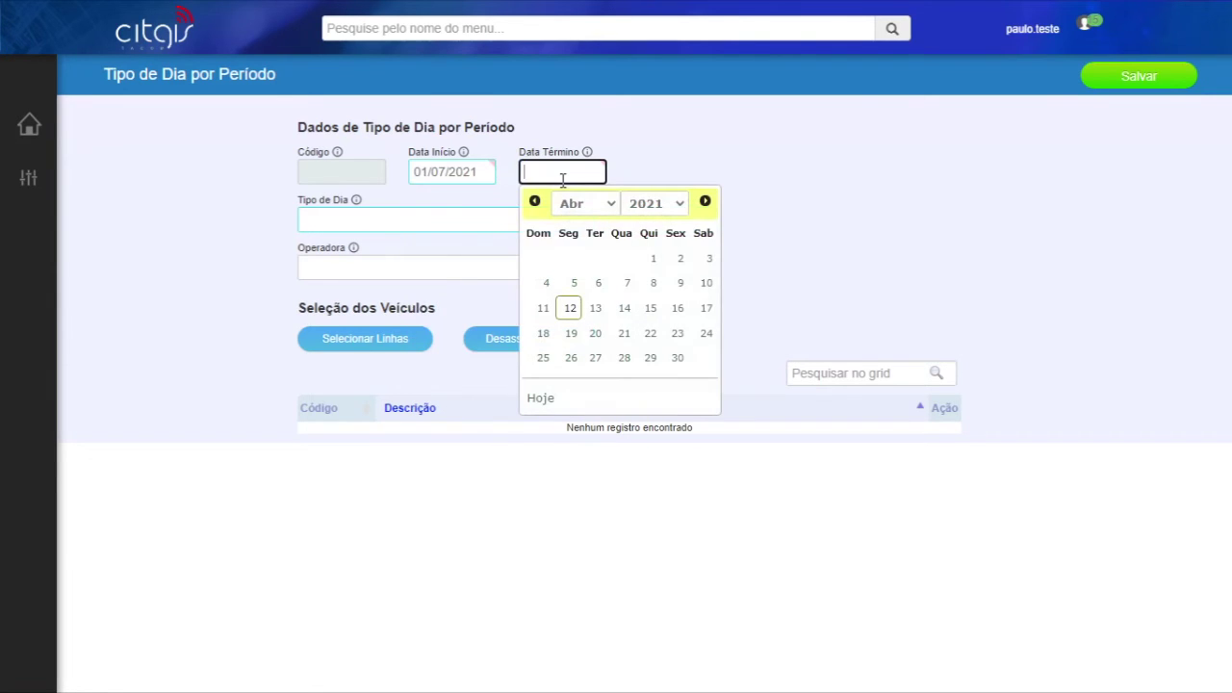
{"action": "left_click", "coordinate": [709, 203]}
{"action": "left_click", "coordinate": [710, 203]}
{"action": "left_click", "coordinate": [709, 203]}
{"action": "left_click", "coordinate": [706, 356]}
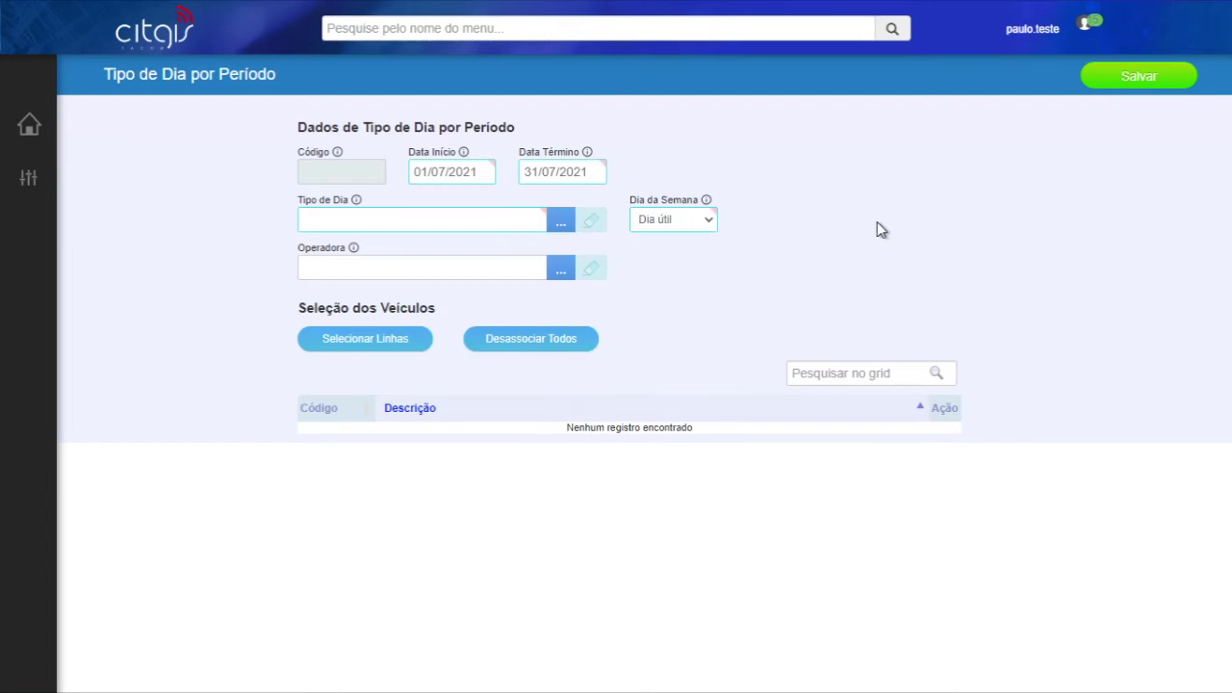
Assign Util Férias as the Tipo de Dia for the July period
{"action": "left_click", "coordinate": [501, 219]}
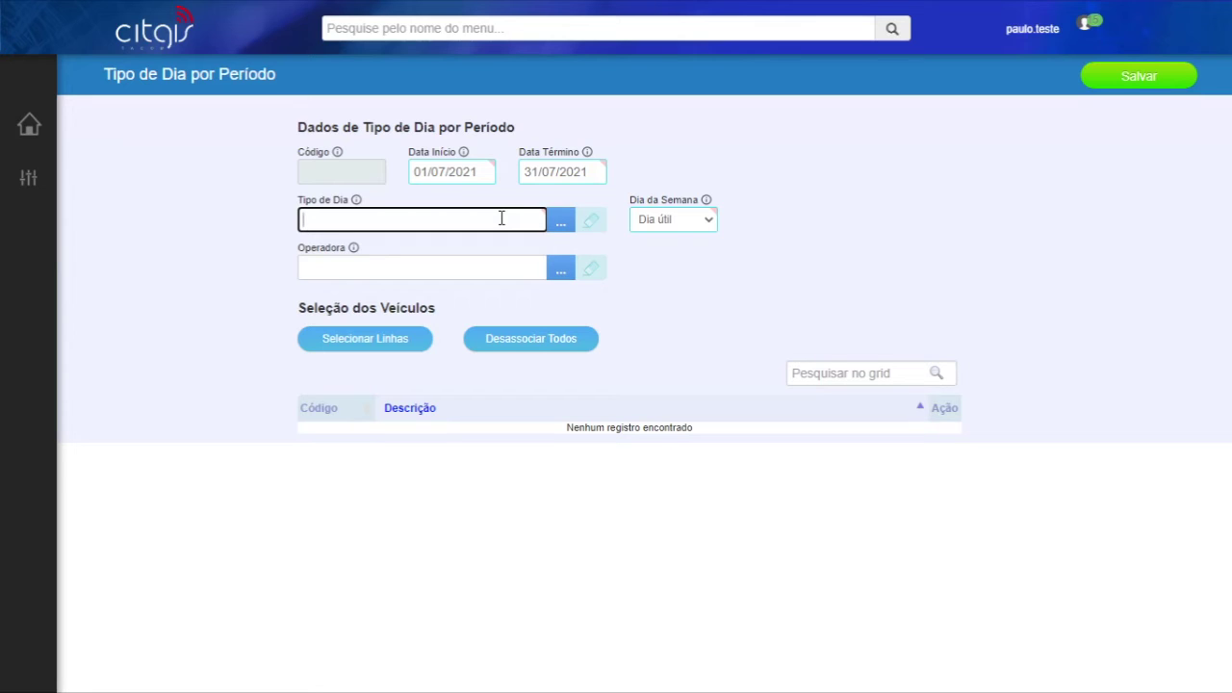
{"action": "type", "text": "Util Férias"}
{"action": "left_click", "coordinate": [432, 242]}
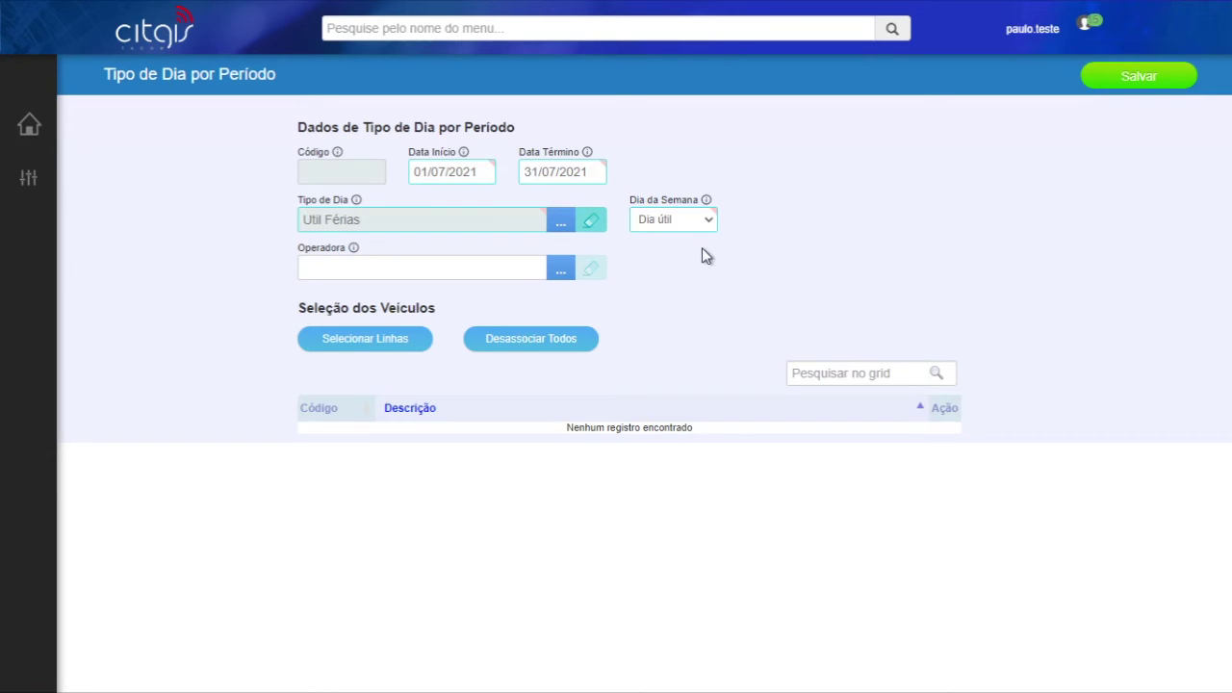
Choose Dia útil as the Dia da Semana, leaving Operadora empty, and save the July record
{"action": "left_click", "coordinate": [668, 221]}
{"action": "left_click", "coordinate": [689, 222]}
{"action": "left_click", "coordinate": [697, 222]}
{"action": "left_click", "coordinate": [665, 254]}
{"action": "left_click", "coordinate": [679, 261]}
{"action": "left_click", "coordinate": [462, 271]}
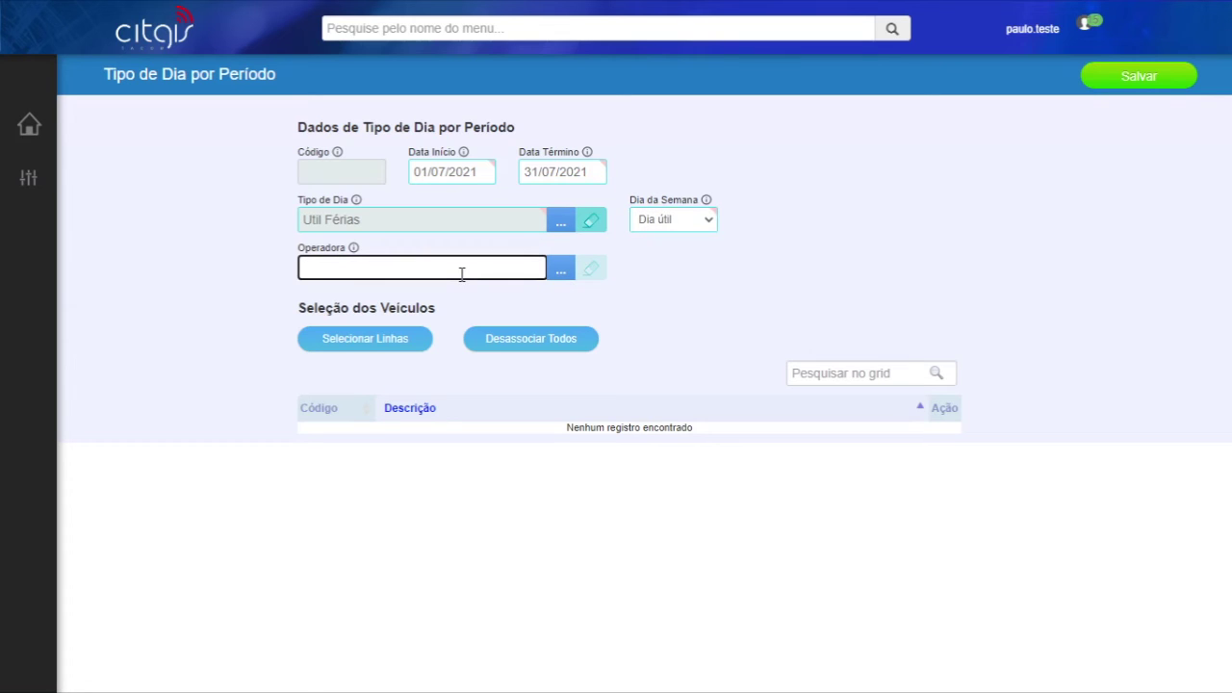
{"action": "left_click", "coordinate": [788, 292]}
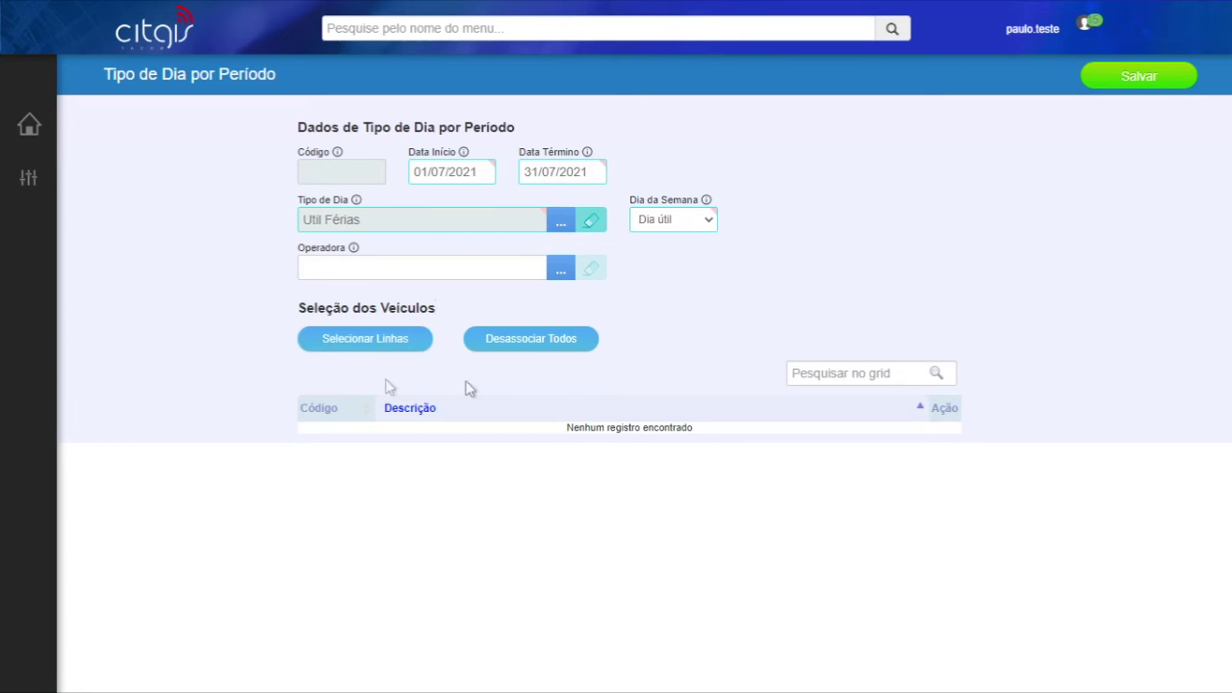
{"action": "left_click", "coordinate": [1142, 79]}
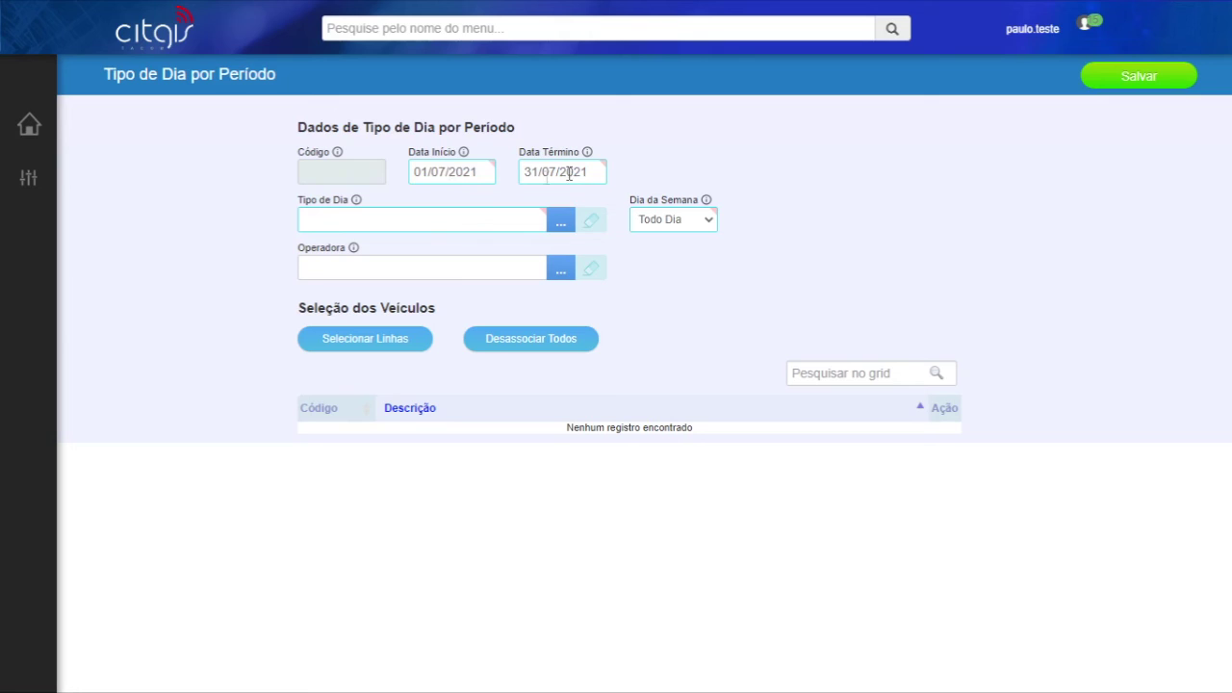
Set Tipo de Dia to Sábado Ferias and Dia da Semana to Sábado for the second July record
{"action": "left_click", "coordinate": [428, 218]}
{"action": "type", "text": "ferai"}
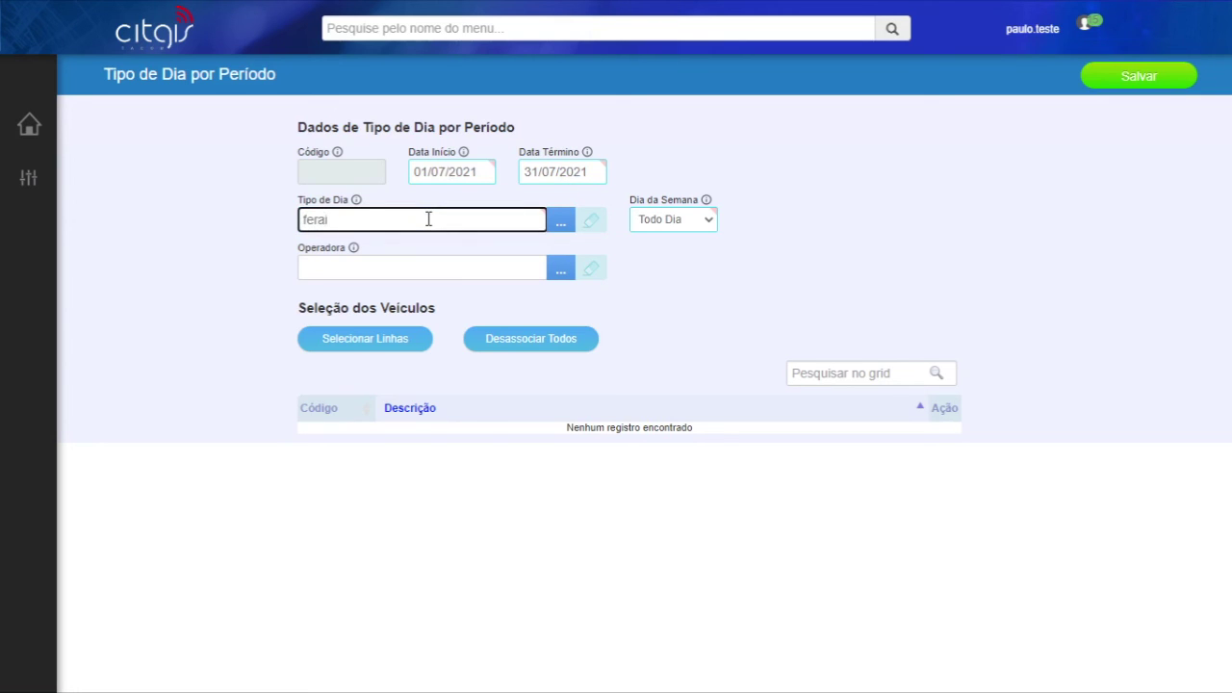
{"action": "key", "text": "BackSpace"}
{"action": "type", "text": "ias"}
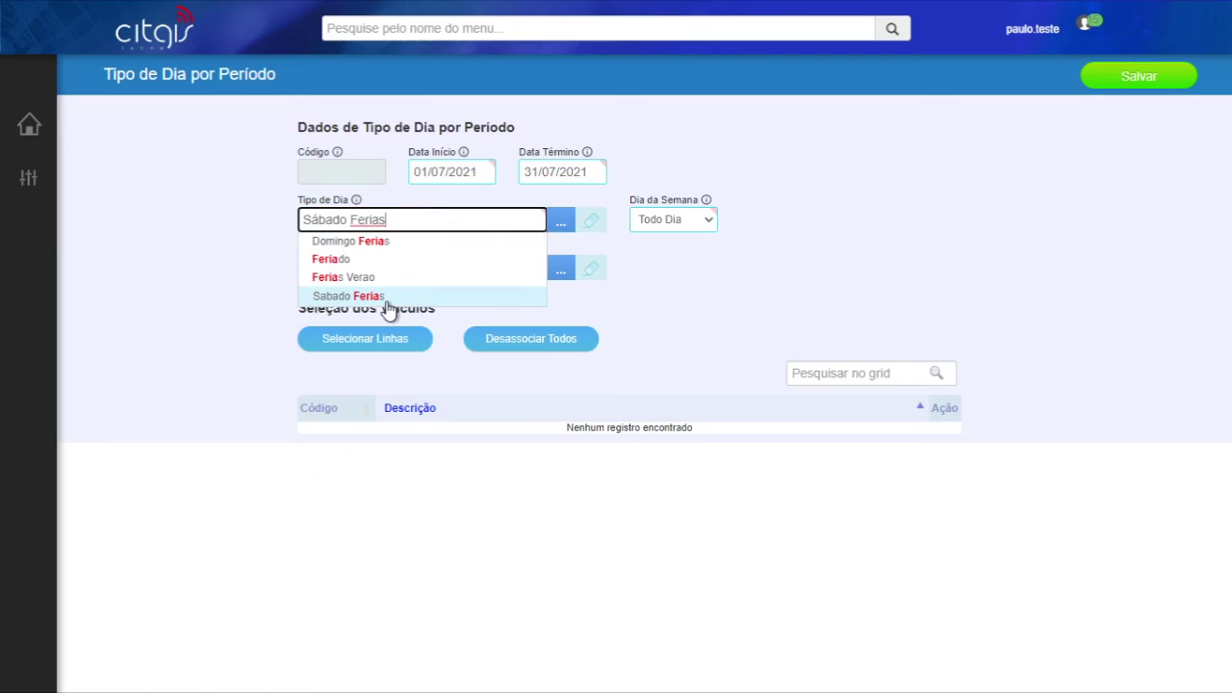
{"action": "left_click", "coordinate": [388, 301]}
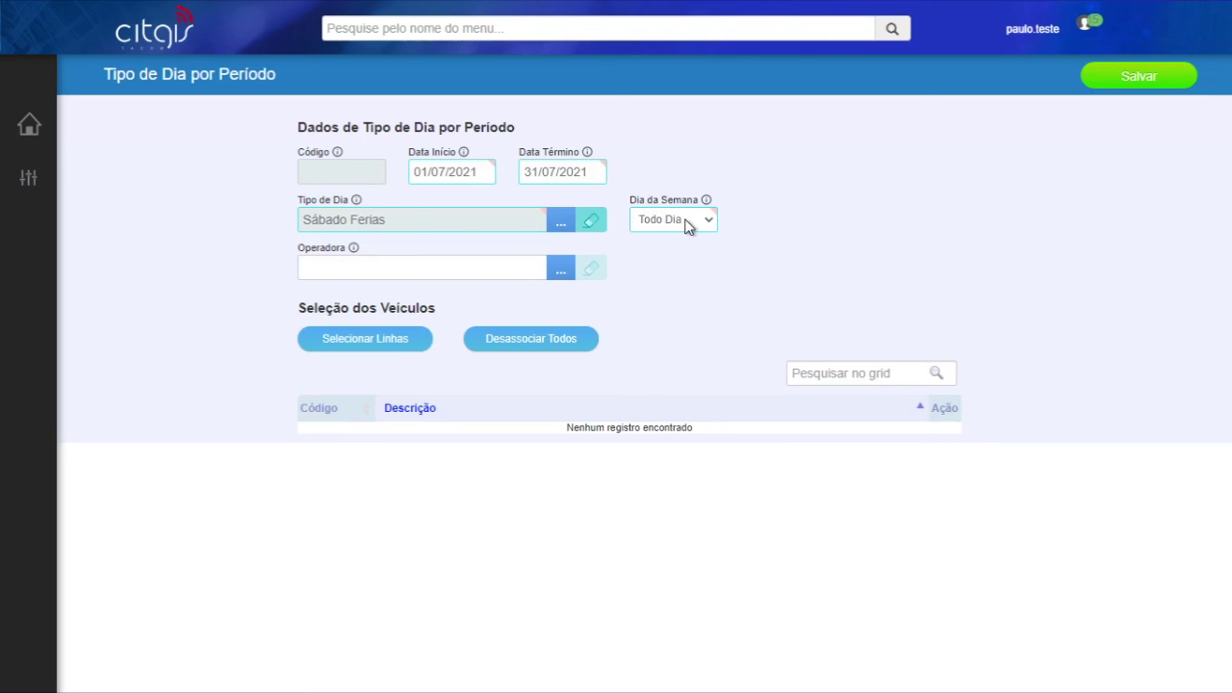
{"action": "left_click", "coordinate": [686, 277]}
{"action": "left_click_drag", "start_coordinate": [364, 204], "coordinate": [294, 200]}
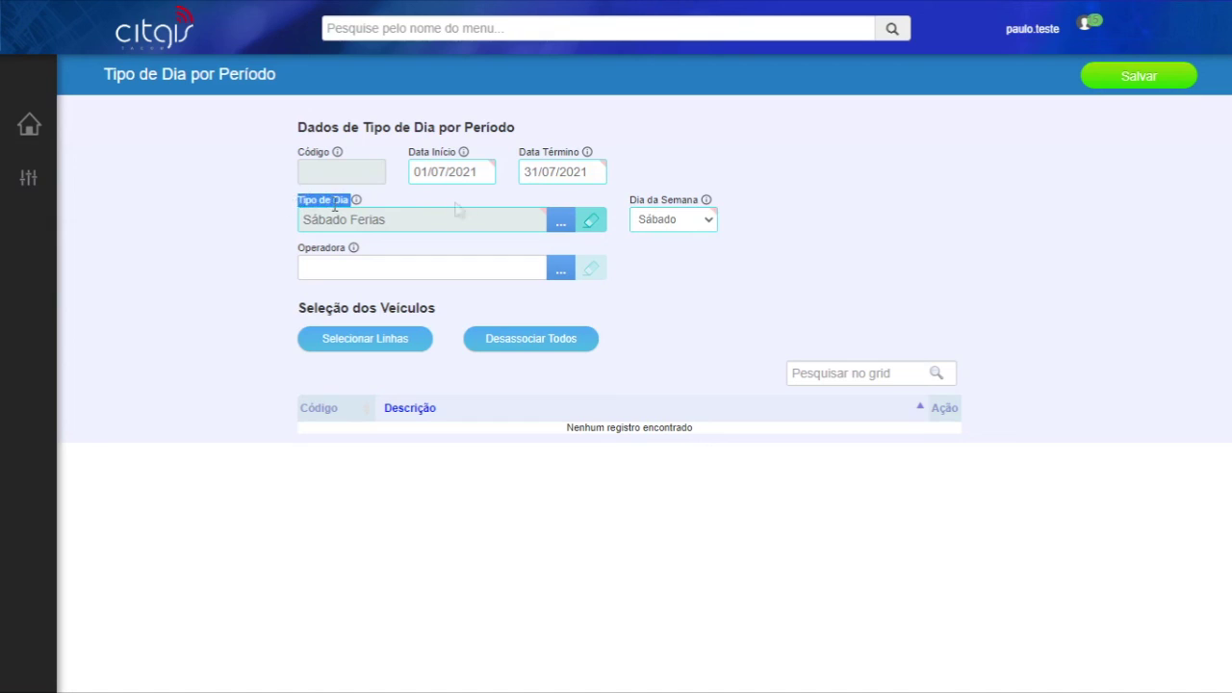